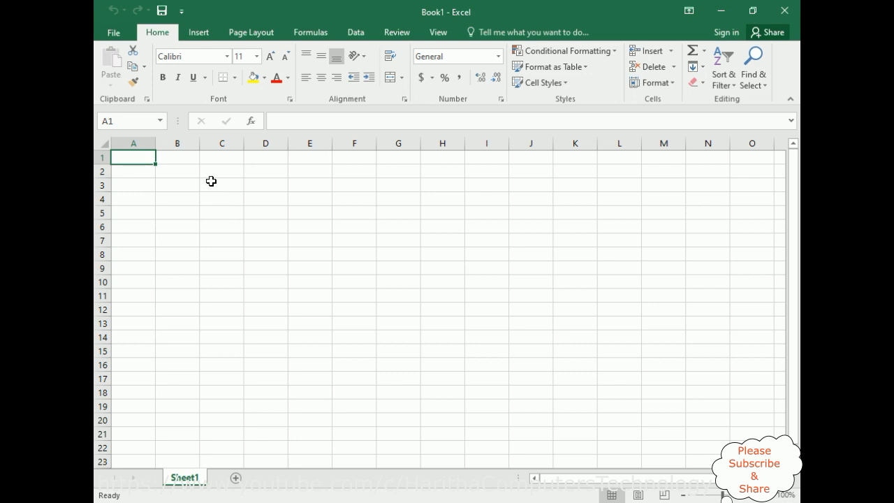
Step: Enter the letters A, B, C, D and E down column B in cells B3 to B7
left_click(173, 186)
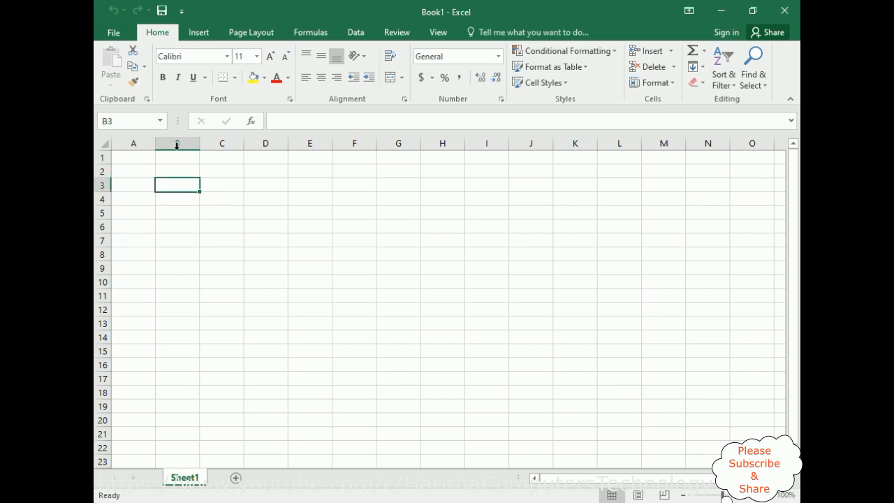
double_click(164, 187)
type("A")
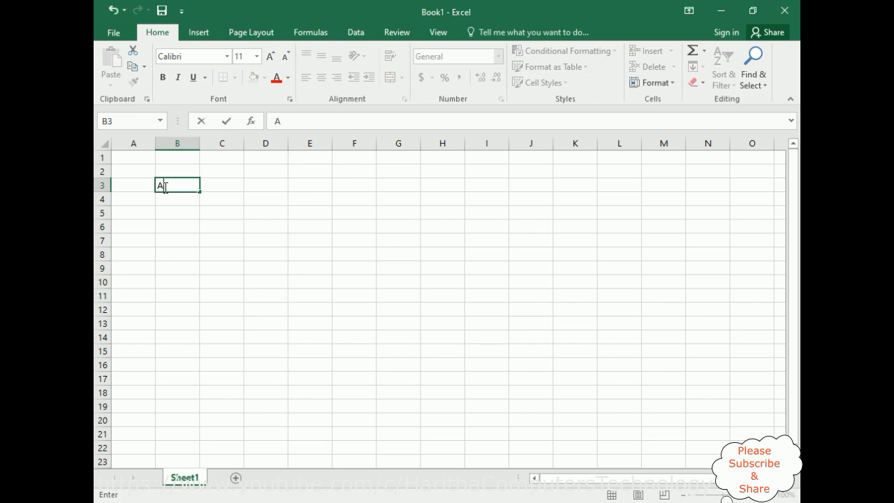
key("Return")
type("B")
key("Return")
type("C")
key("Return")
type("D")
key("Return")
type("E")
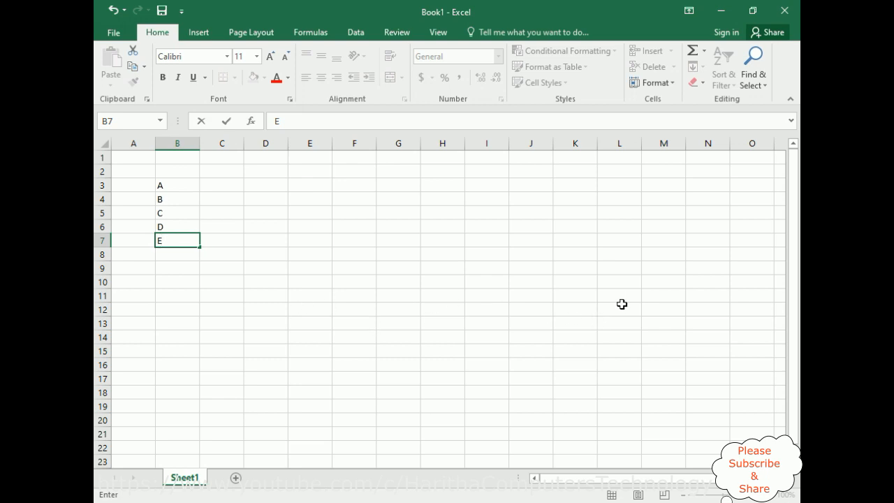
Step: Copy B3:B7 and paste it transposed as a row starting at cell E9
left_click(168, 185)
left_click_drag(168, 185, 170, 239)
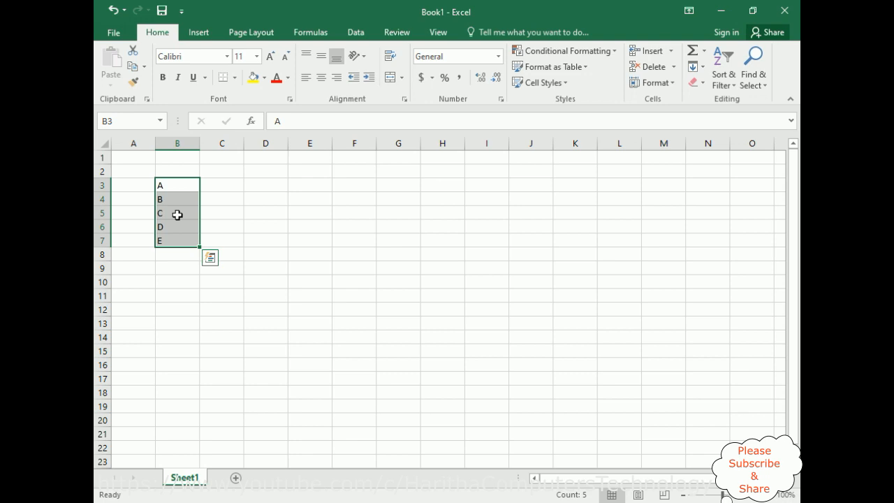
right_click(179, 217)
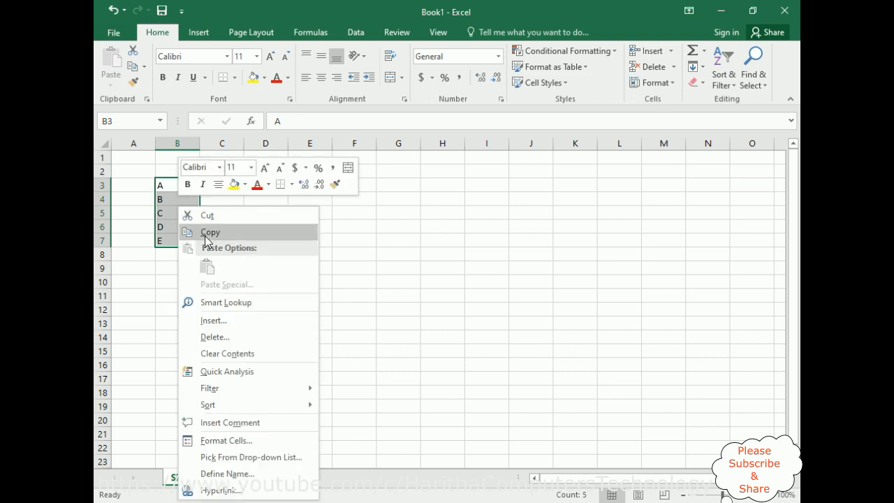
left_click(208, 233)
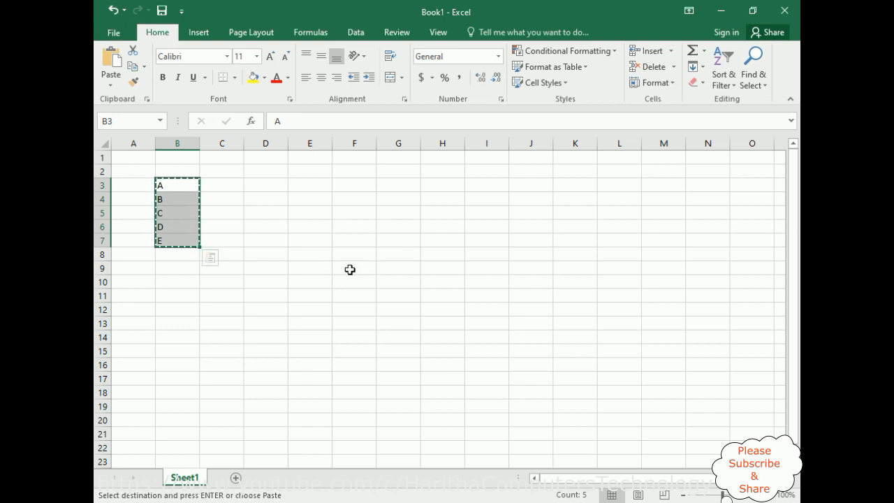
left_click(304, 270)
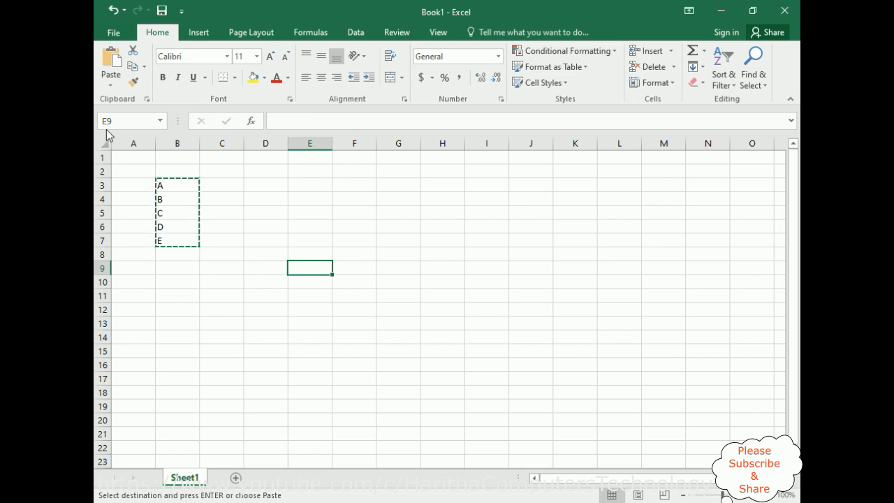
right_click(313, 270)
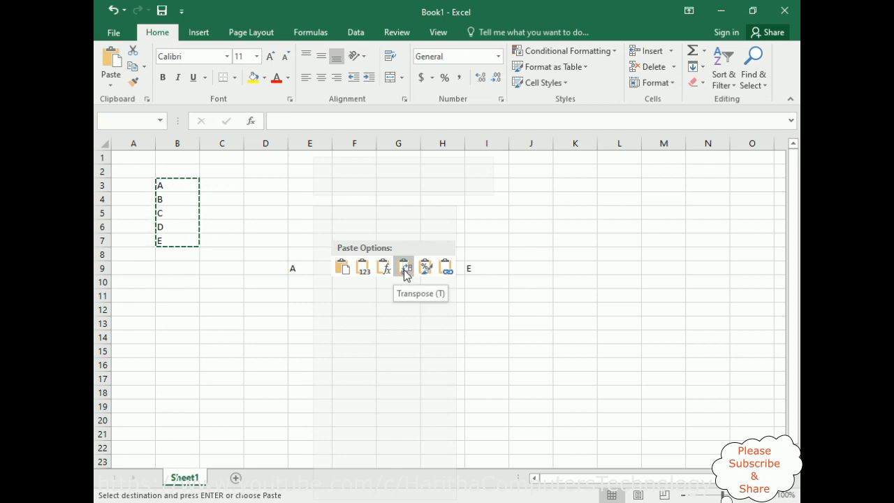
left_click(405, 269)
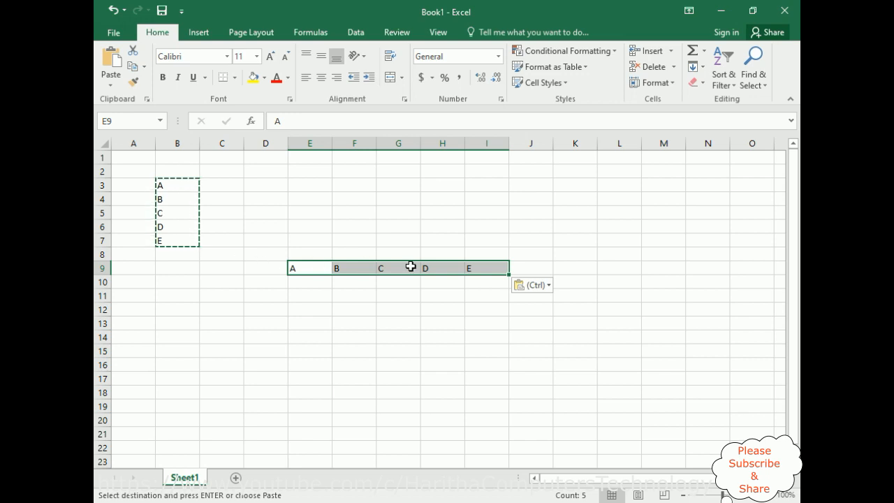
left_click(267, 305)
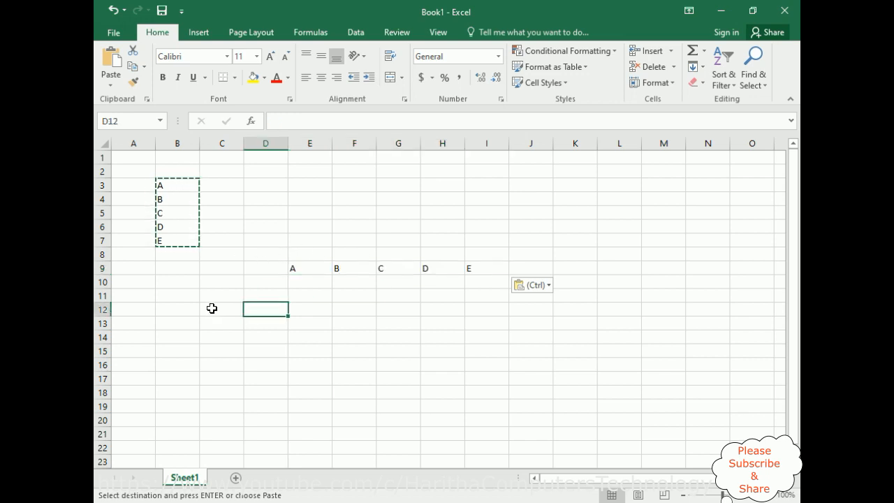
key("Escape")
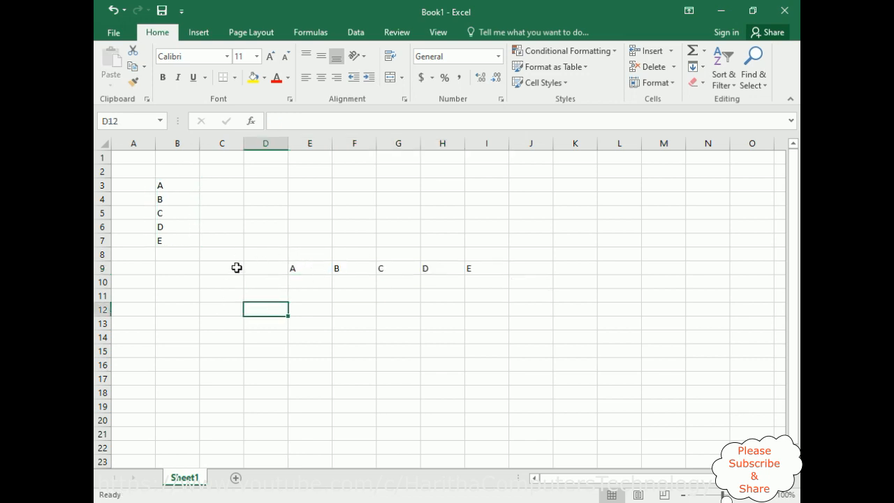
Step: Enter the letters X, Y and Z down column B in cells B11 to B13
left_click(170, 296)
type("X")
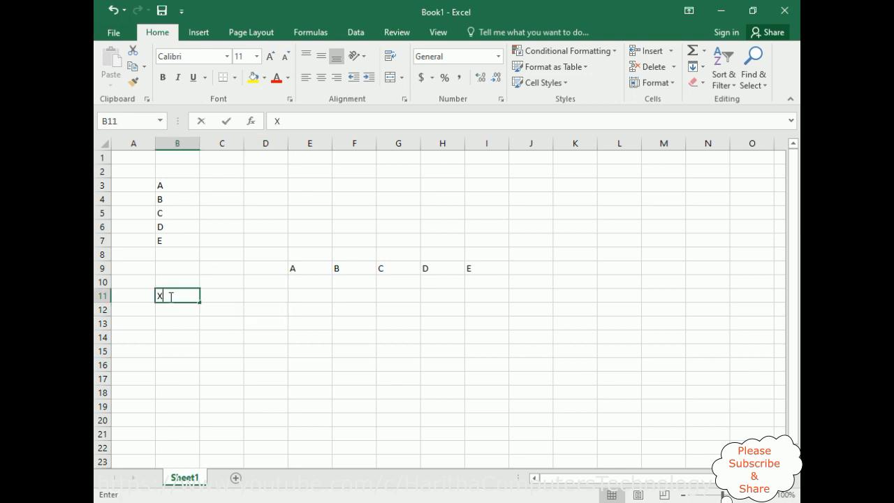
left_click(171, 312)
type("Y")
left_click(167, 323)
type("Z")
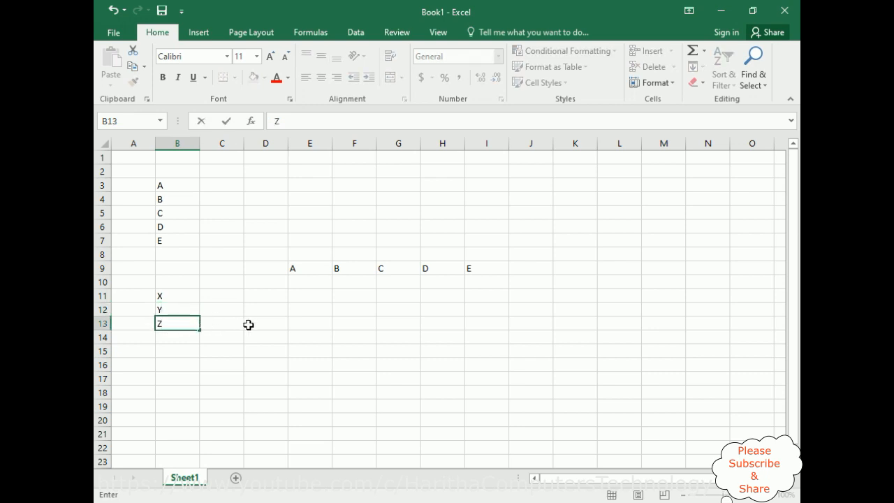
Step: Copy B11:B13 and use Paste Special with Transpose to place it as a row starting at cell E5
left_click(170, 294)
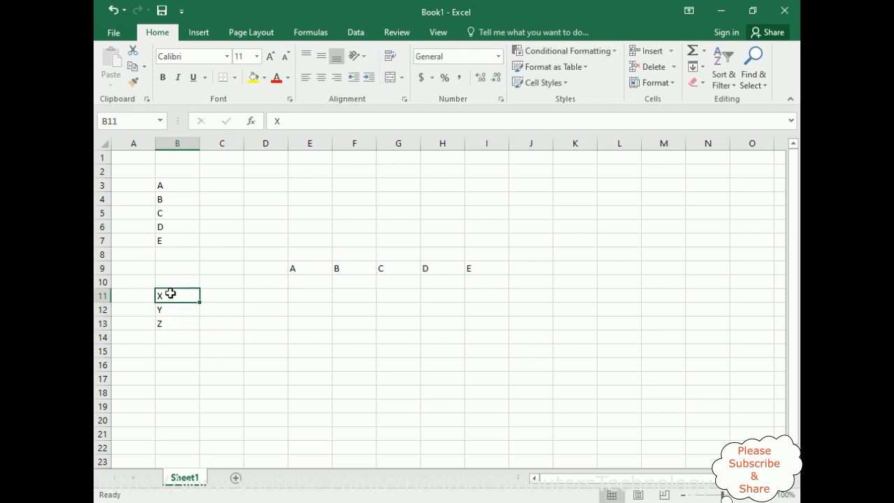
left_click_drag(171, 294, 172, 319)
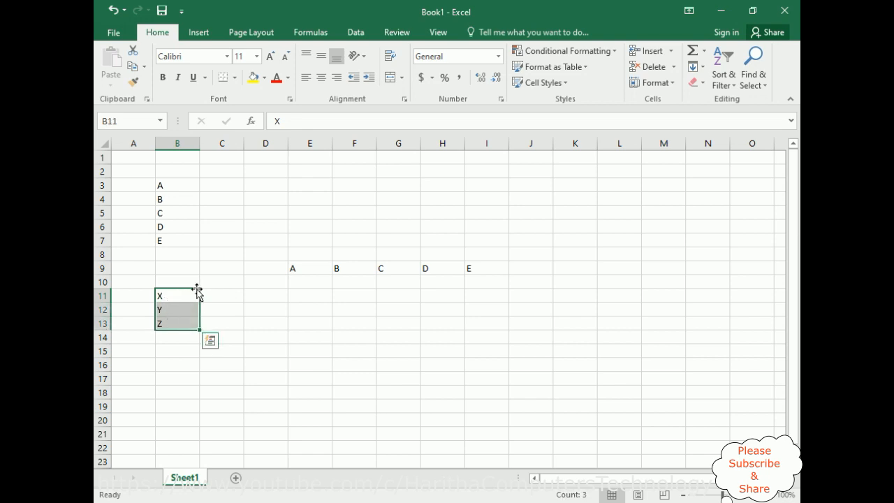
right_click(170, 315)
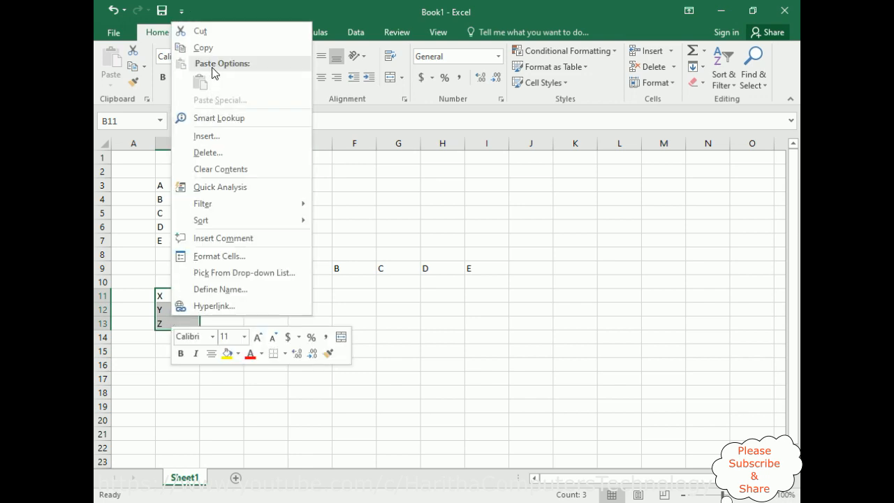
left_click(210, 47)
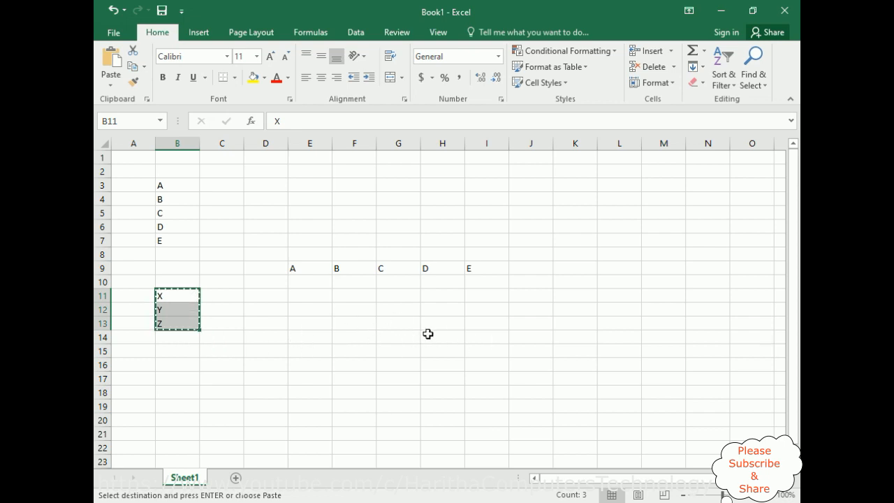
left_click(304, 214)
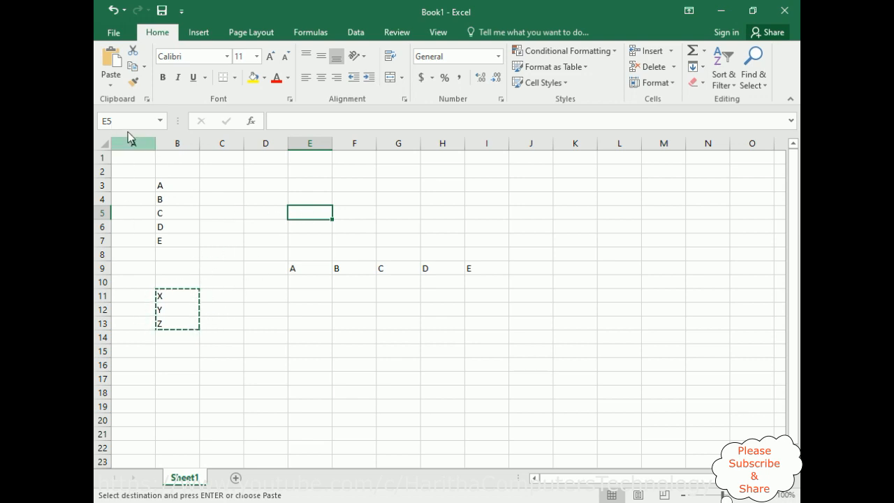
left_click(112, 86)
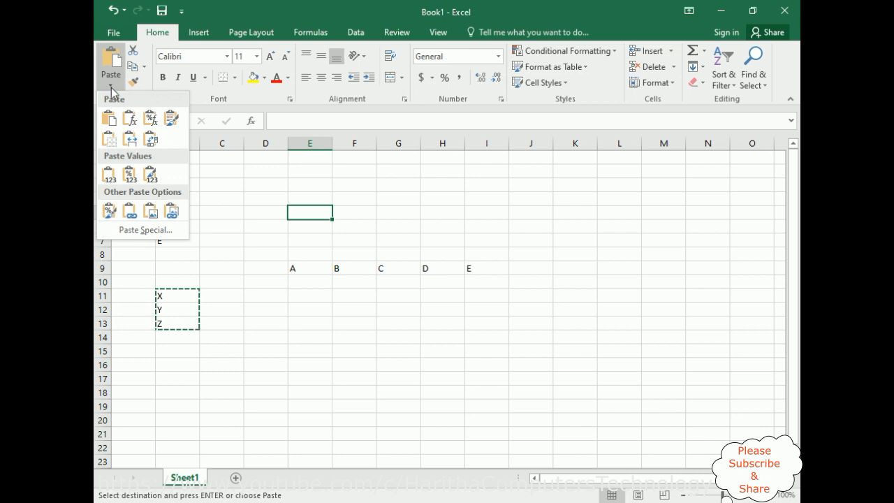
left_click(134, 231)
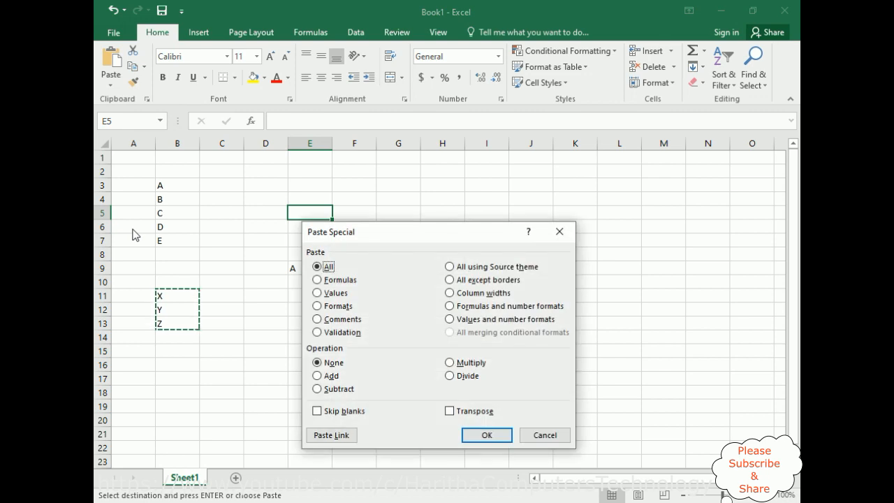
left_click(450, 411)
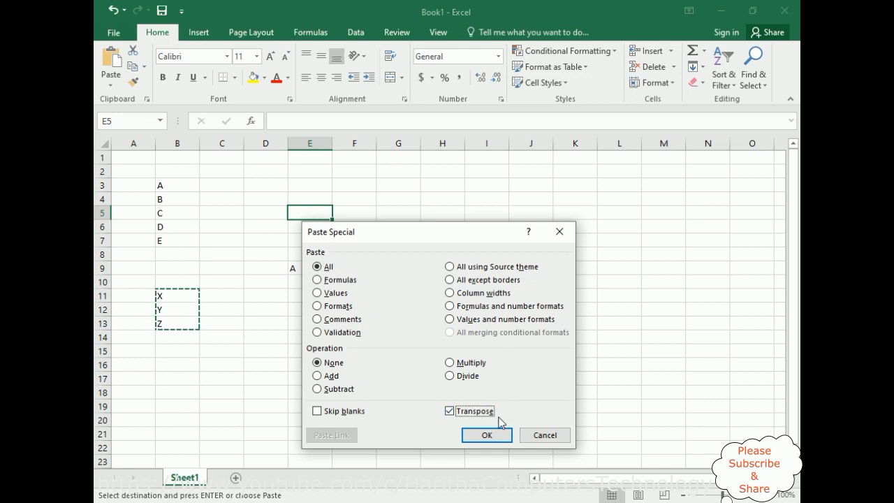
left_click(475, 436)
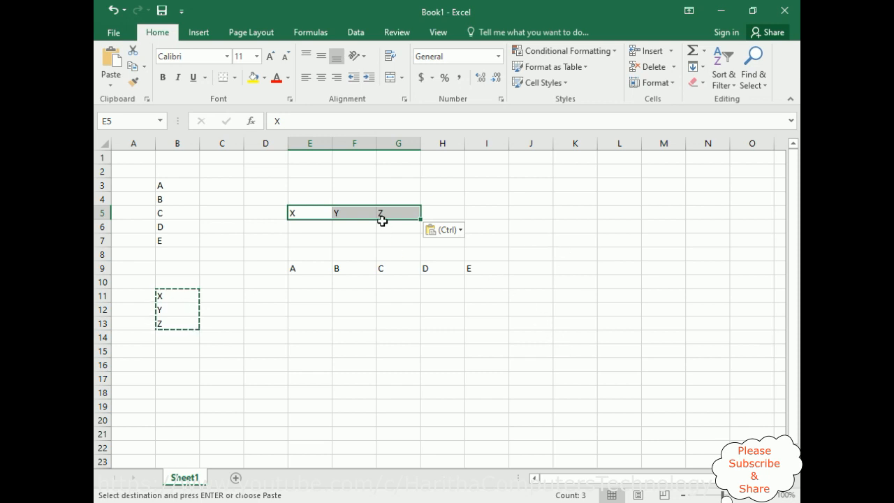
Step: Copy the X, Y, Z row in E5:G5 and use Paste Special with Transpose to place it as a column from M7
right_click(308, 214)
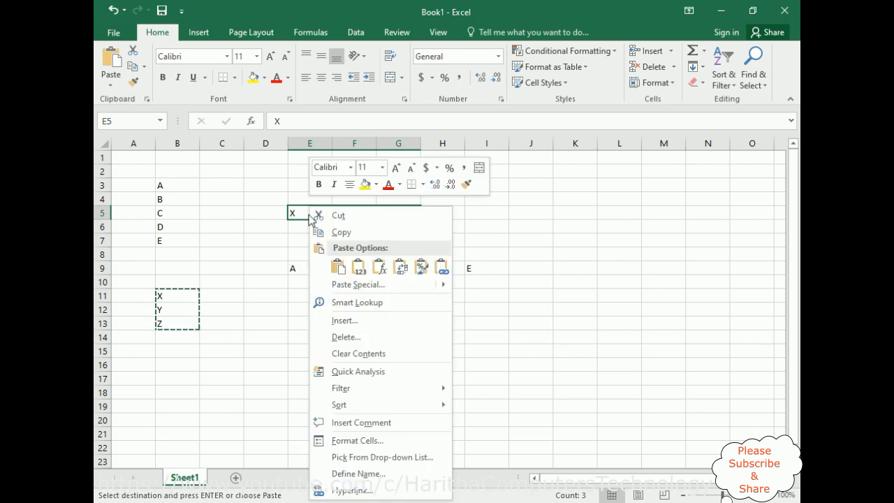
left_click(340, 235)
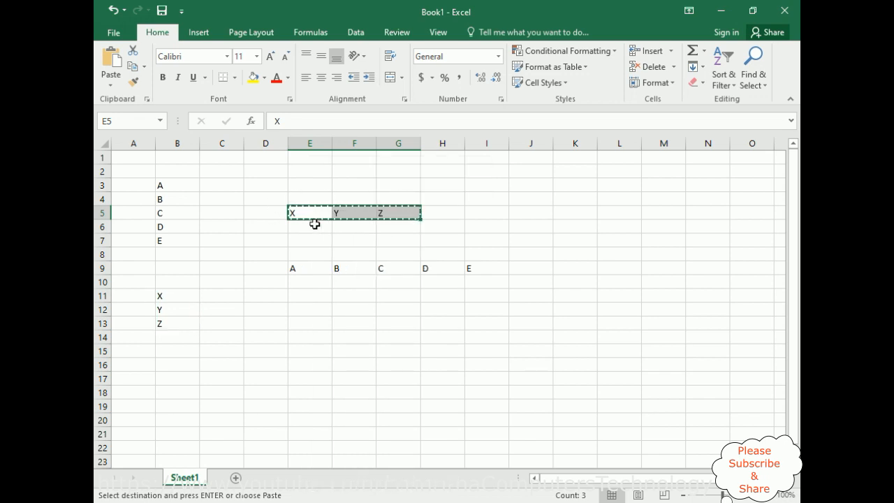
left_click(655, 243)
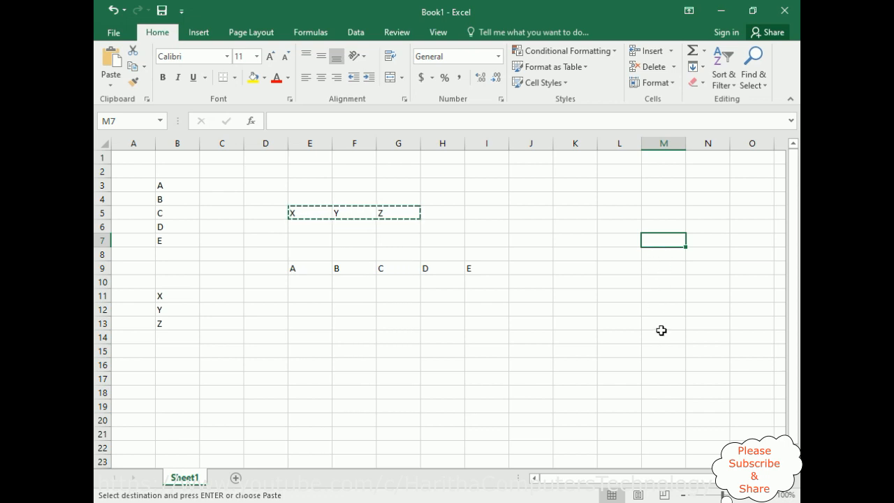
left_click(112, 81)
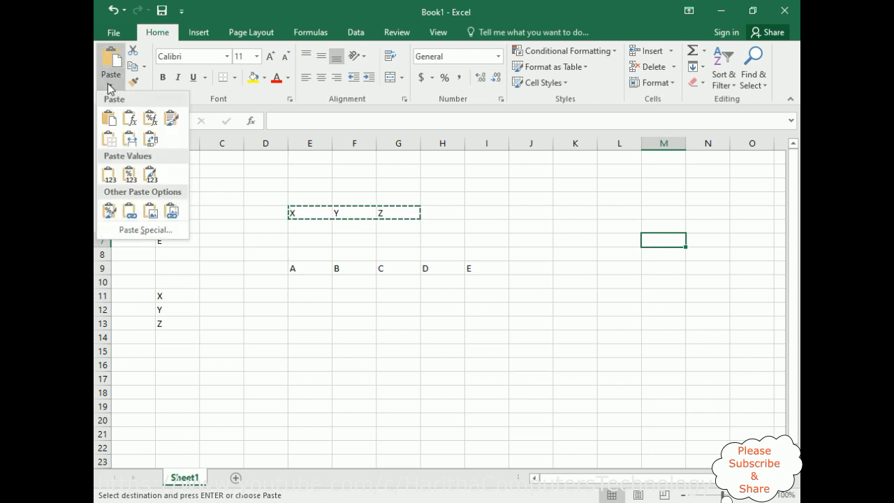
left_click(130, 230)
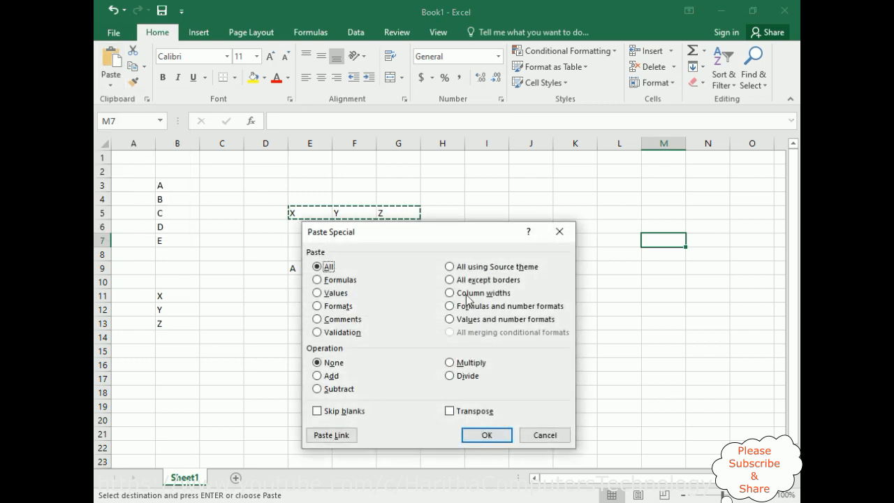
left_click(450, 411)
left_click(480, 433)
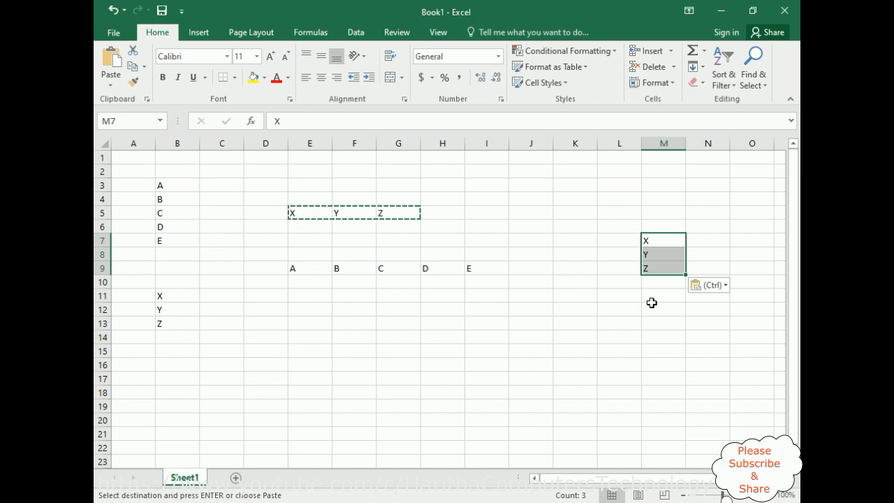
left_click(398, 323)
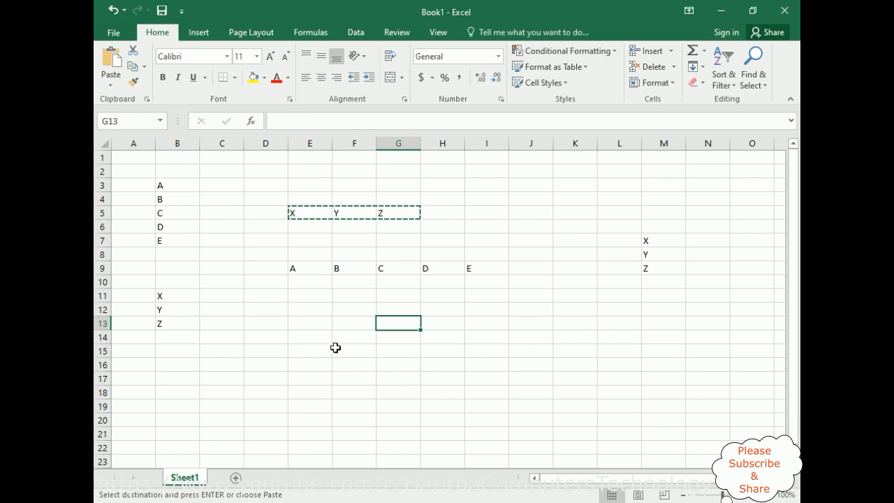
left_click(285, 268)
left_click_drag(408, 264, 435, 263)
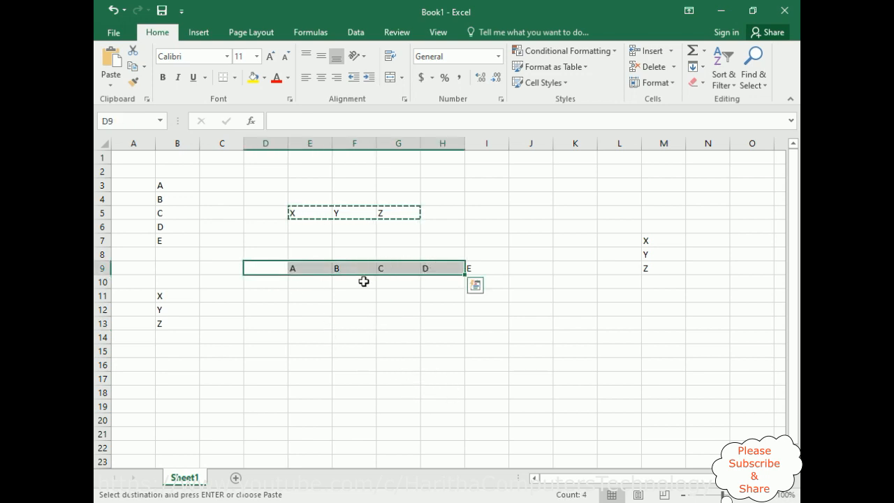
left_click(286, 268)
left_click(293, 271)
left_click_drag(295, 271, 465, 272)
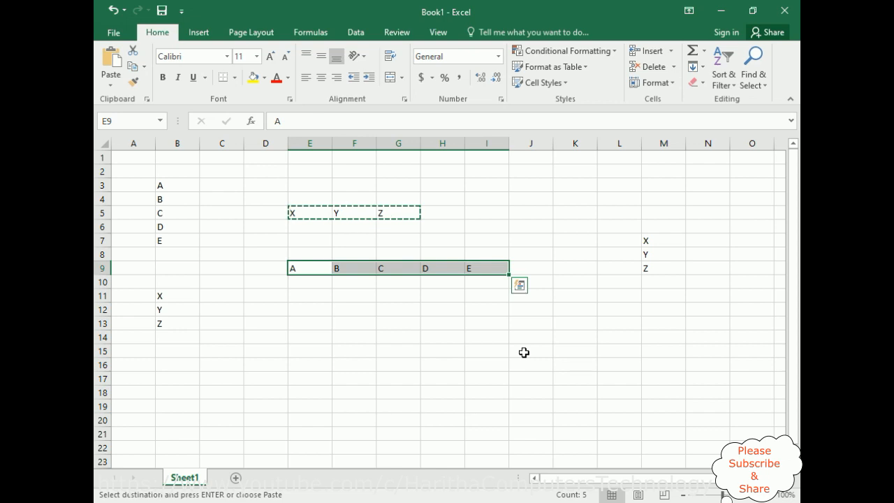
right_click(473, 269)
left_click(508, 233)
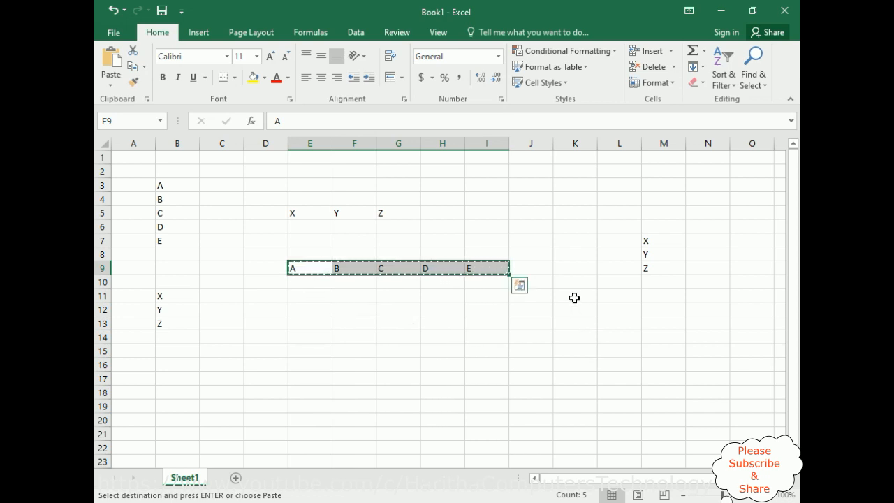
Step: Clear the copy marquee and start an empty =TRANSPOSE() formula across the range K11:K15
left_click_drag(573, 296, 573, 350)
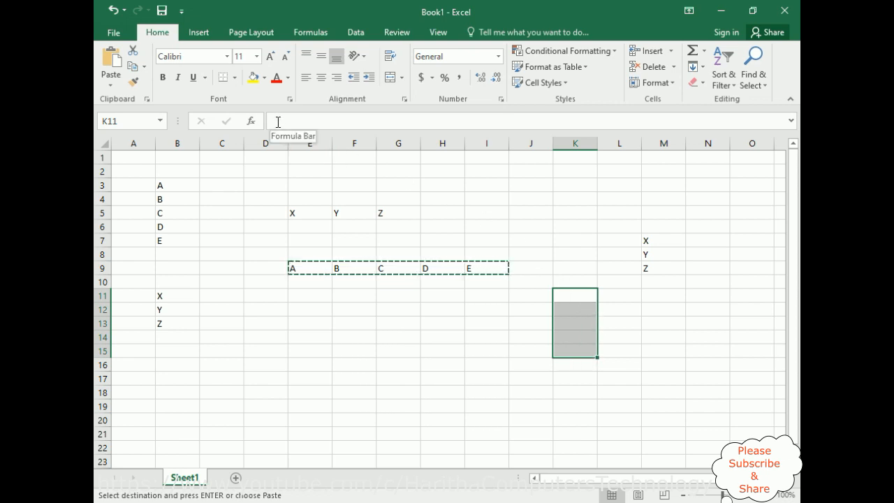
key("Escape")
left_click(278, 121)
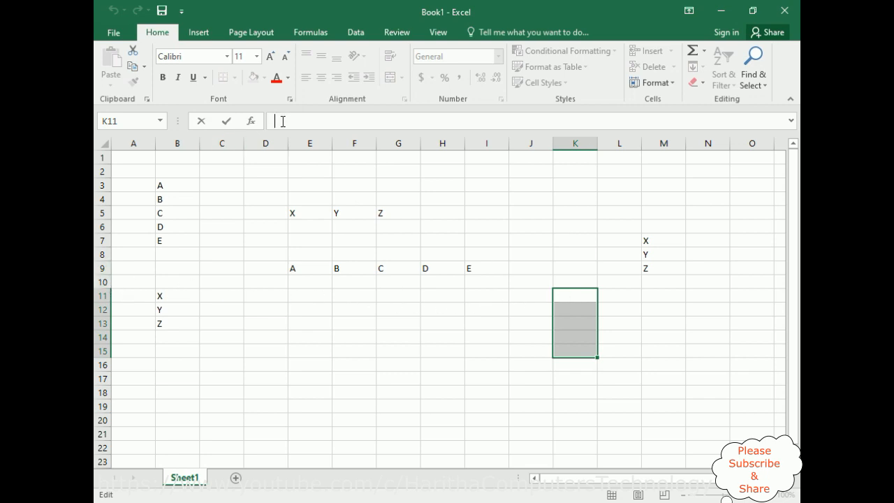
type("=TR")
key("Tab")
type(")")
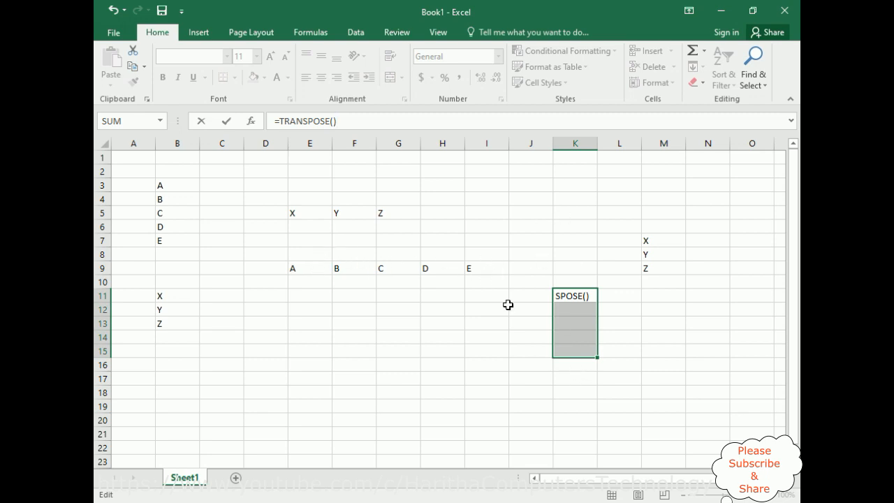
Step: Set E9:I9 as the TRANSPOSE array and commit it as an array formula filling K11:K15
left_click(335, 121)
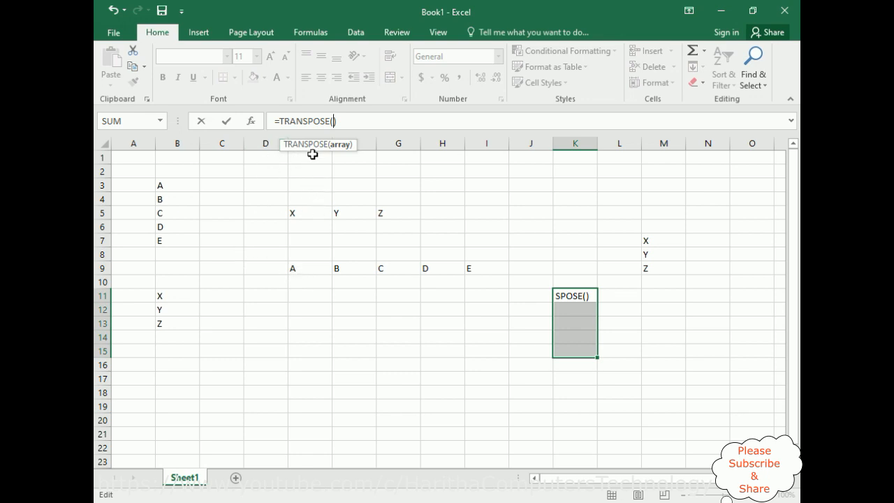
type("e")
key("BackSpace")
type("E")
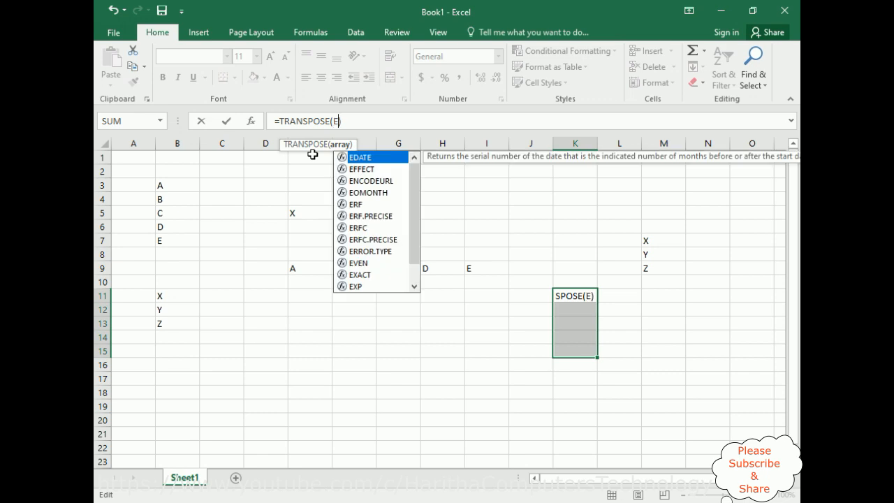
type("9")
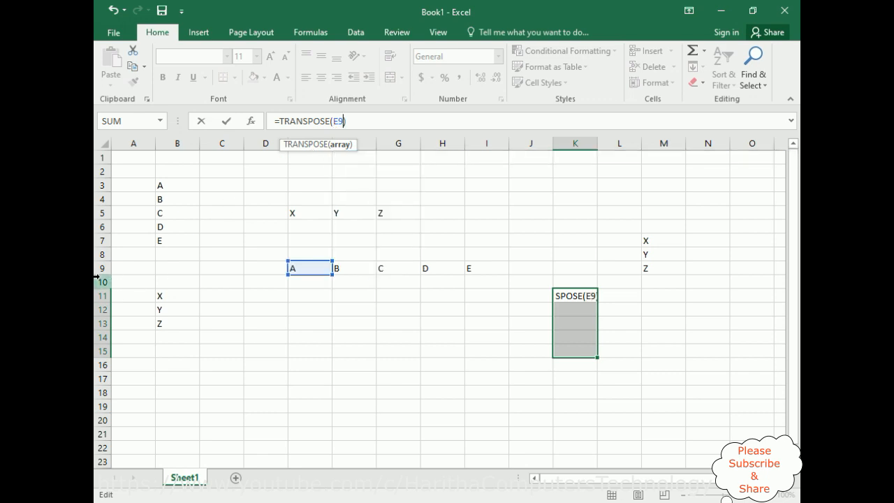
type(":")
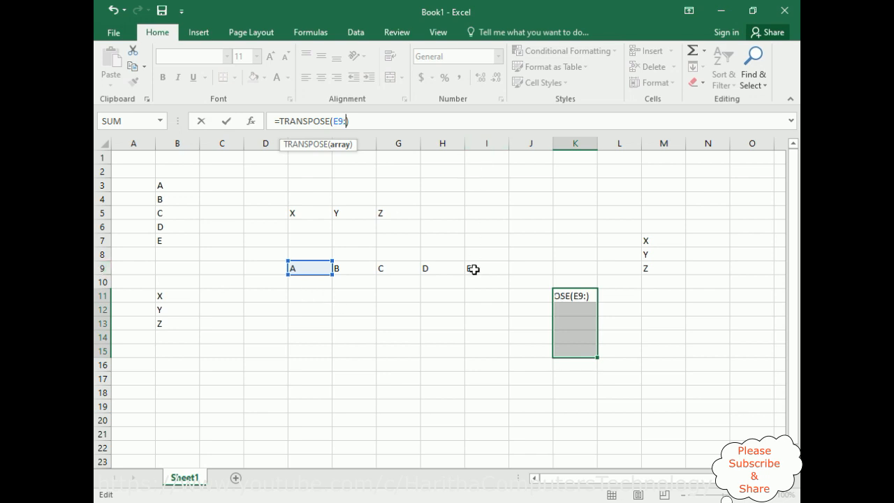
type("I")
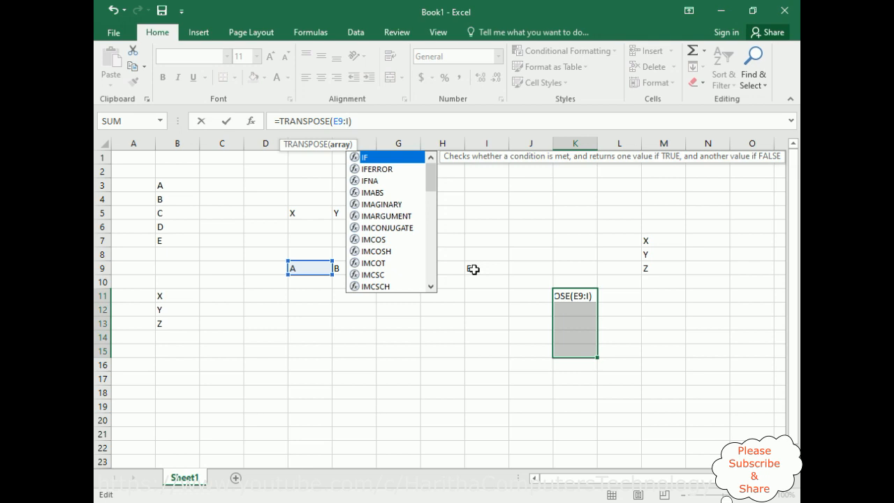
type("9)")
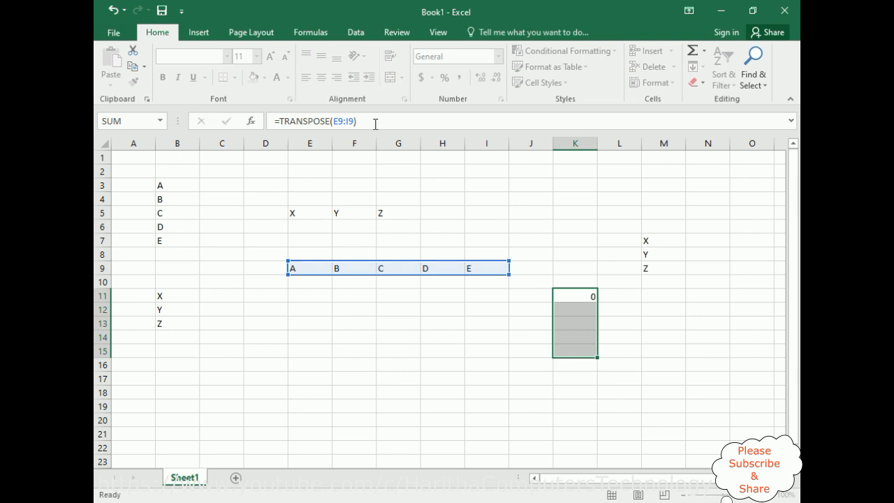
key("ctrl+shift+Return")
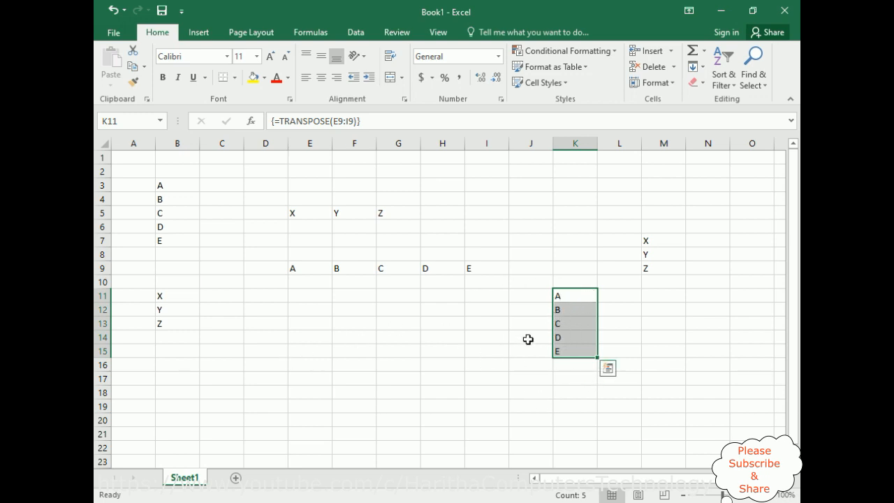
left_click(619, 309)
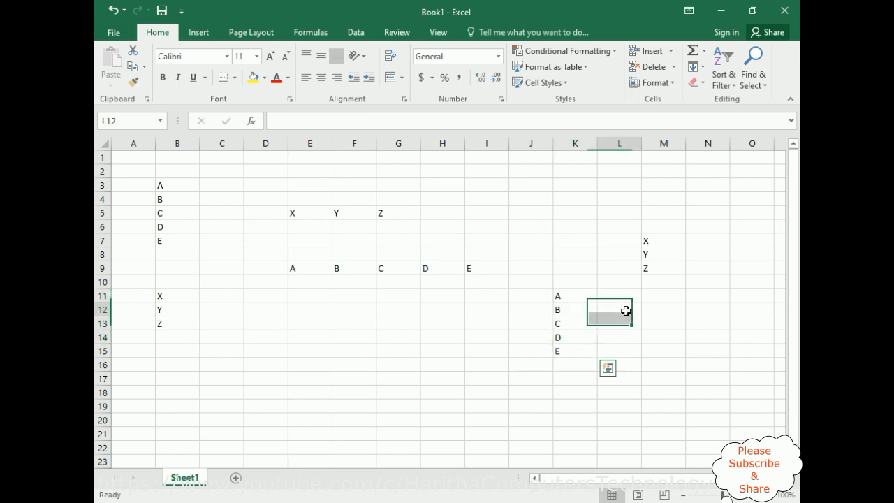
Step: Copy the A to E column in K11:K15 and start a TRANSPOSE formula across the range C18:G18
left_click_drag(560, 302, 566, 354)
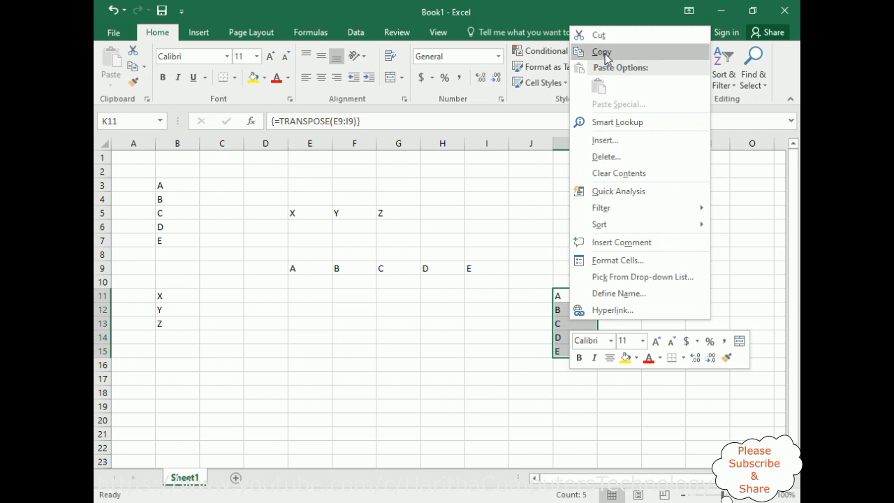
left_click(632, 52)
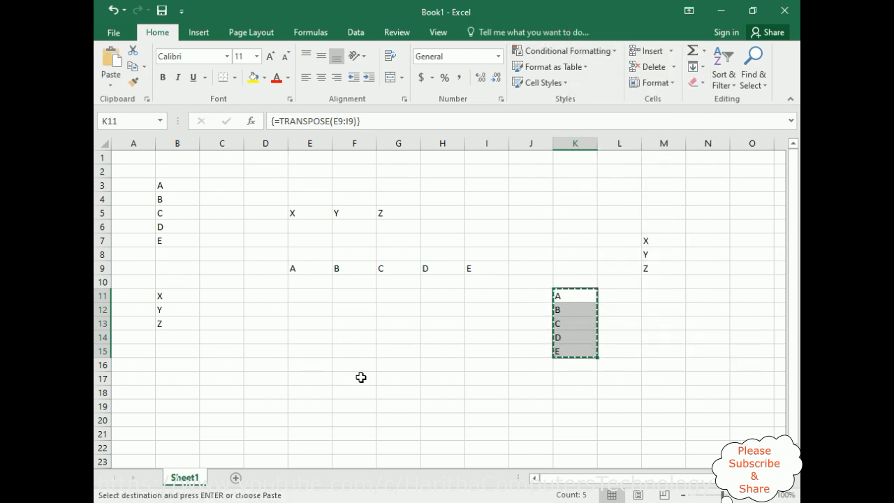
left_click(224, 394)
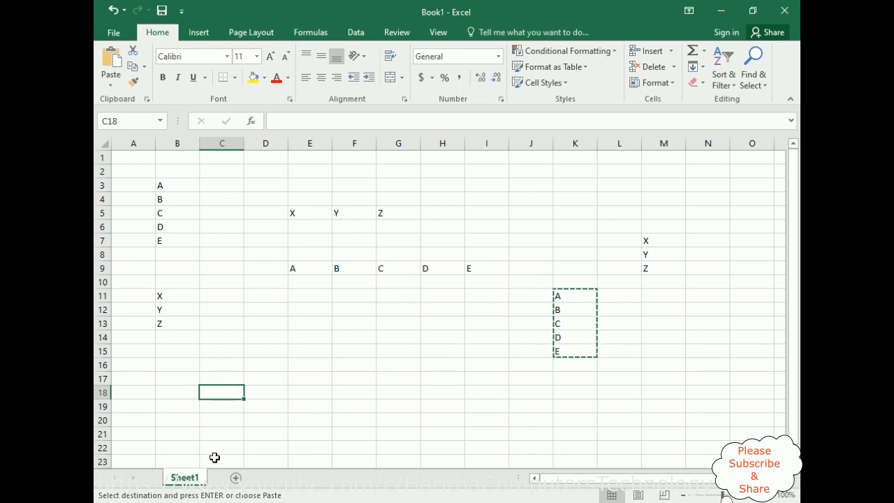
left_click_drag(235, 393, 385, 392)
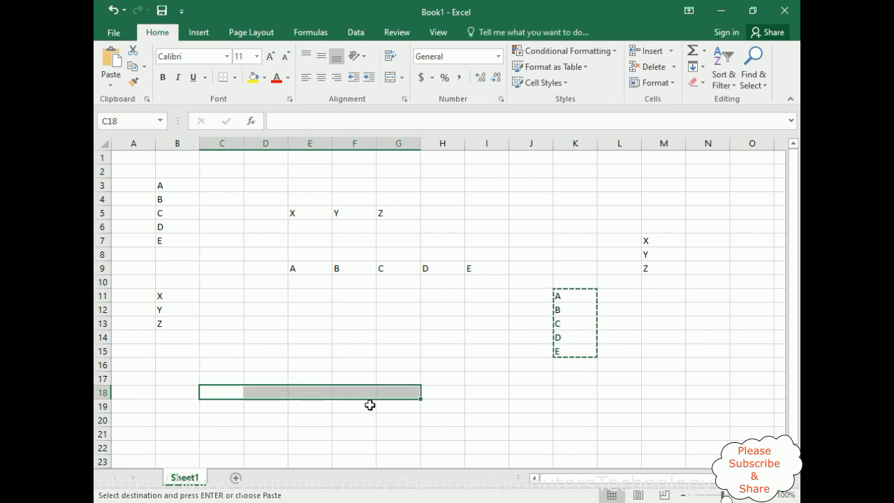
left_click(293, 119)
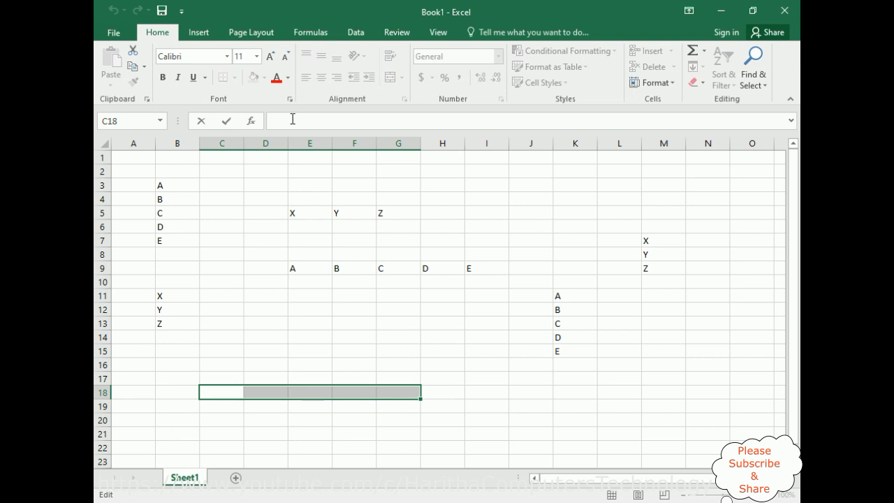
type("=TRA")
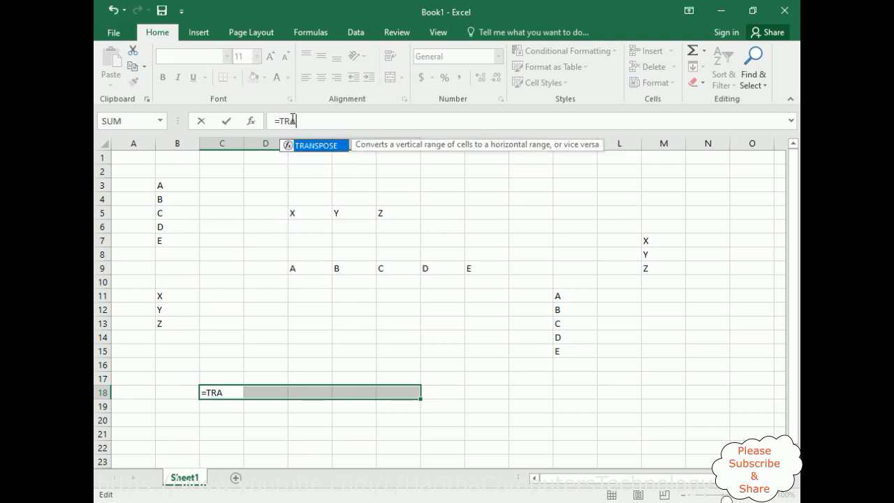
key("Tab")
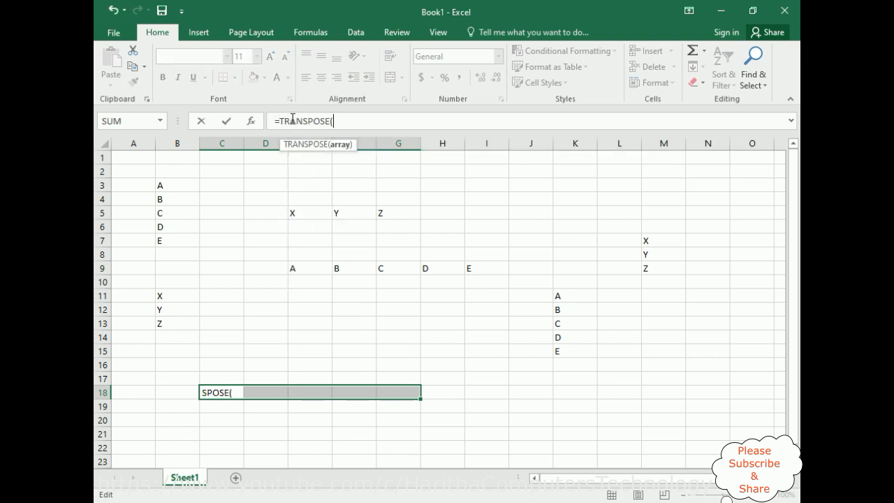
Step: Complete the formula as =TRANSPOSE(K11:K15) and commit it as an array formula filling C18:G18
type("k")
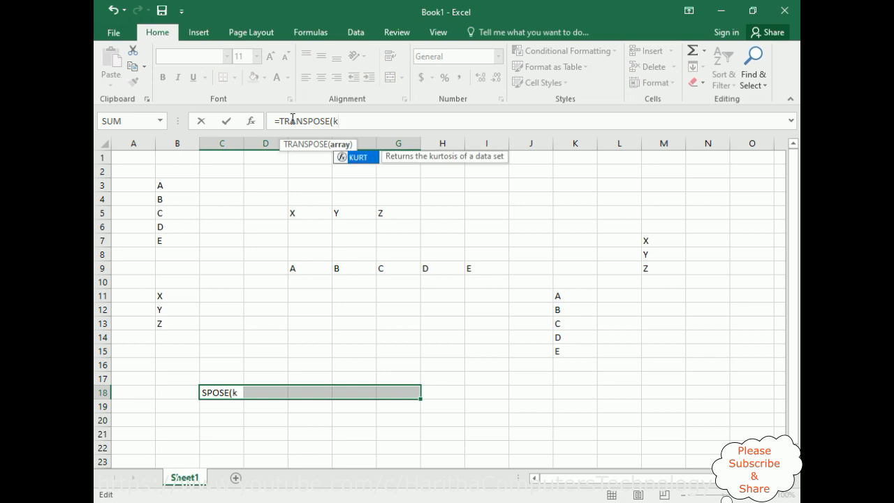
key("BackSpace")
type("K")
type("11:")
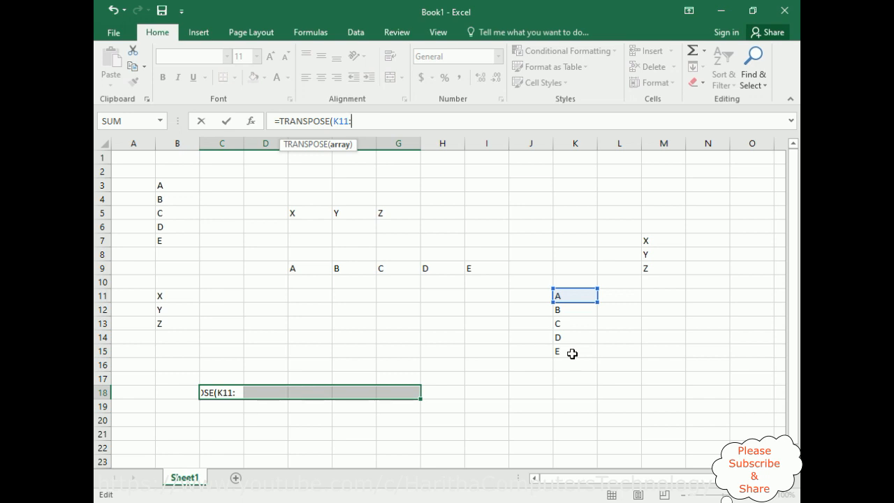
type("K15")
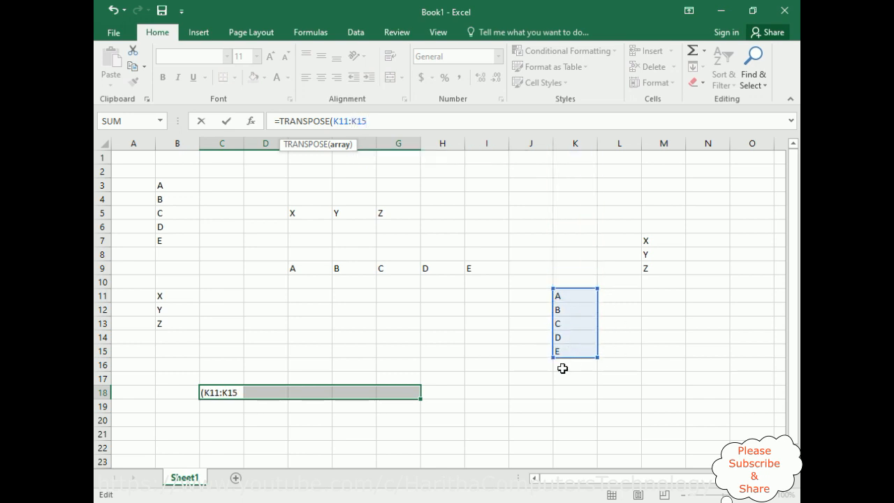
type(")")
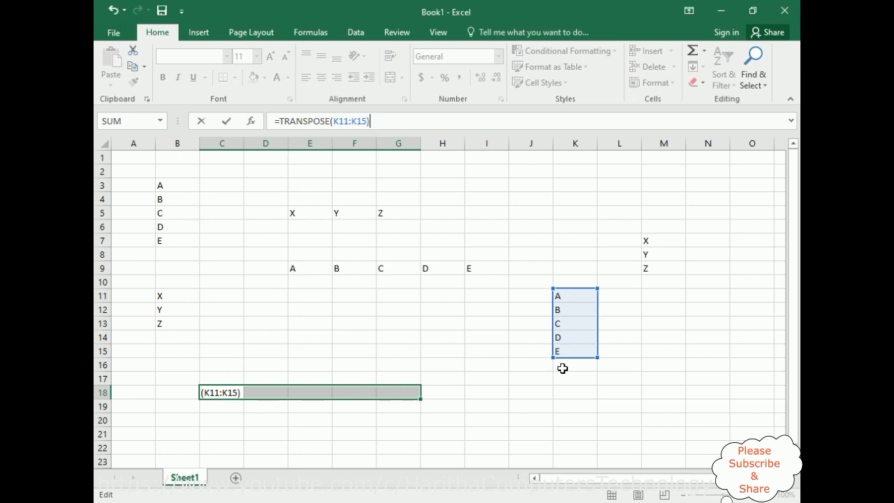
key("ctrl+shift+Return")
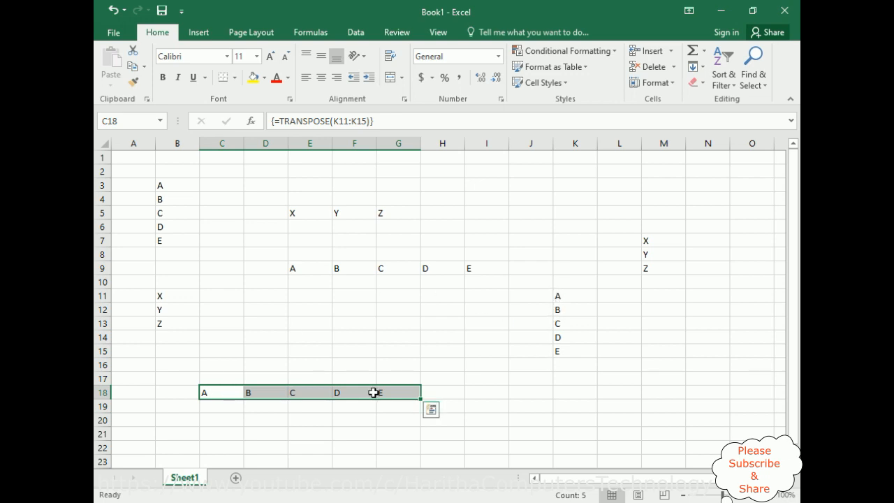
left_click(419, 347)
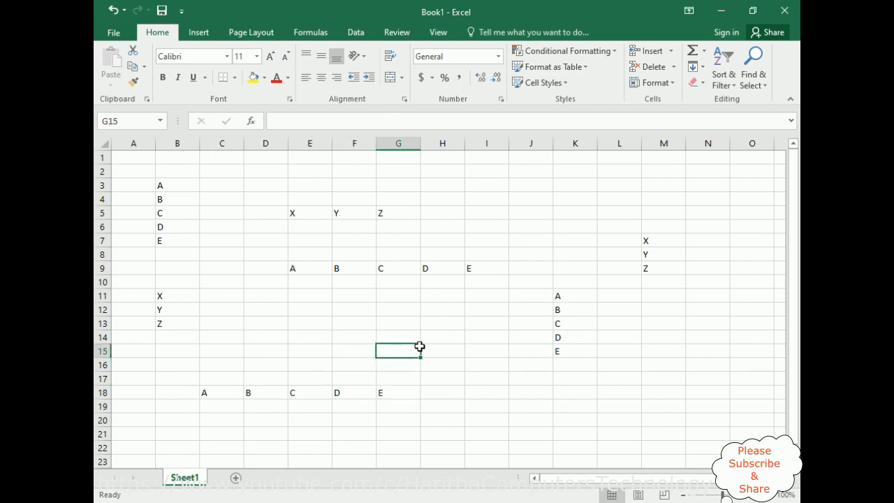